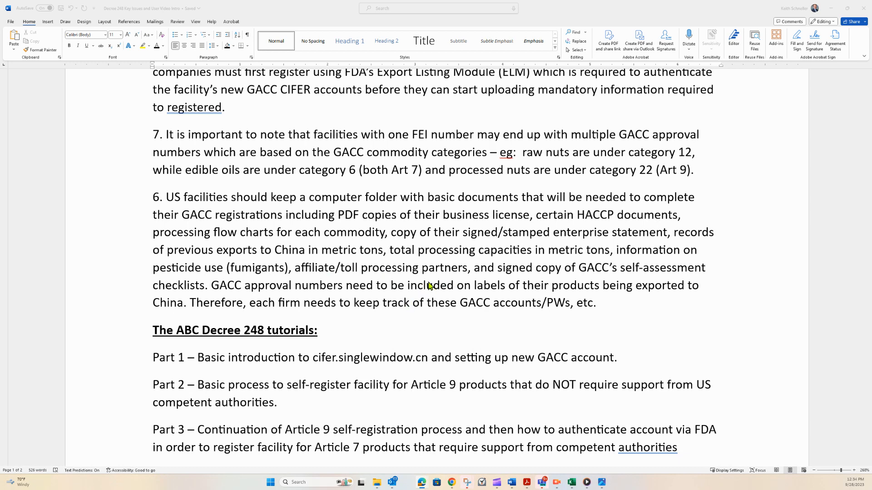
Switch from Word to the China Import Food Enterprise Registration site and review its registration, account certification and modification pages.
left_click(831, 8)
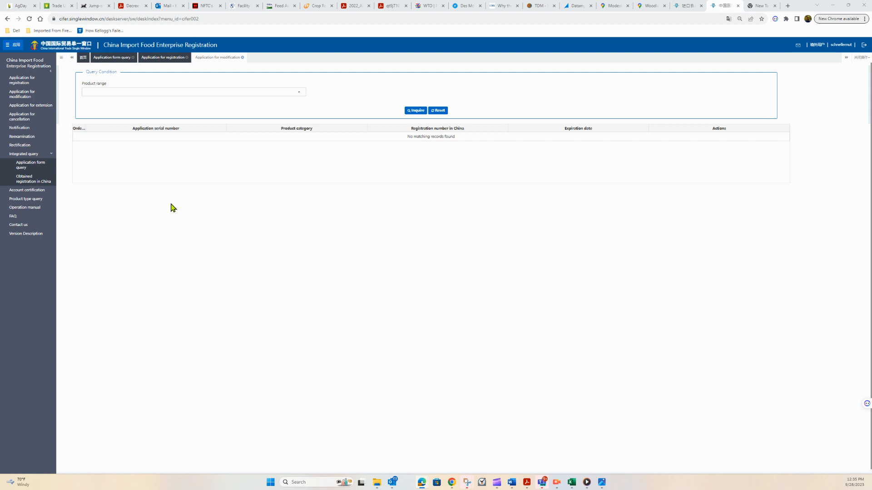
left_click(21, 82)
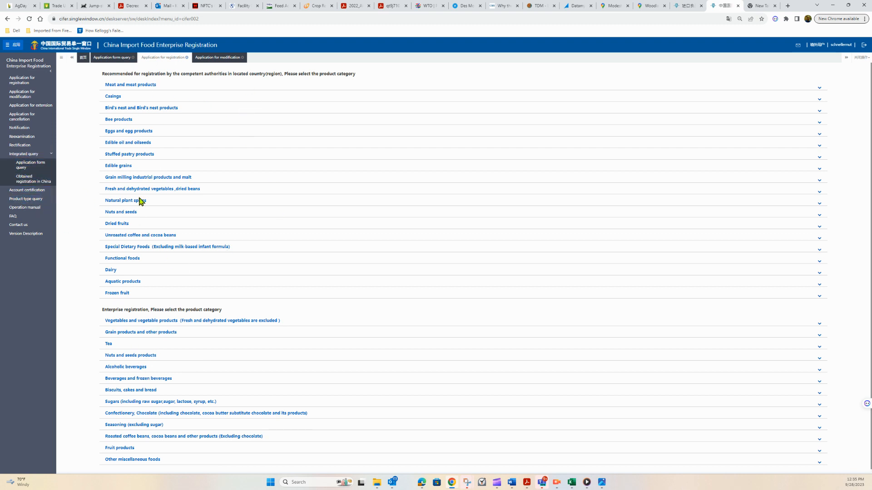
left_click(32, 195)
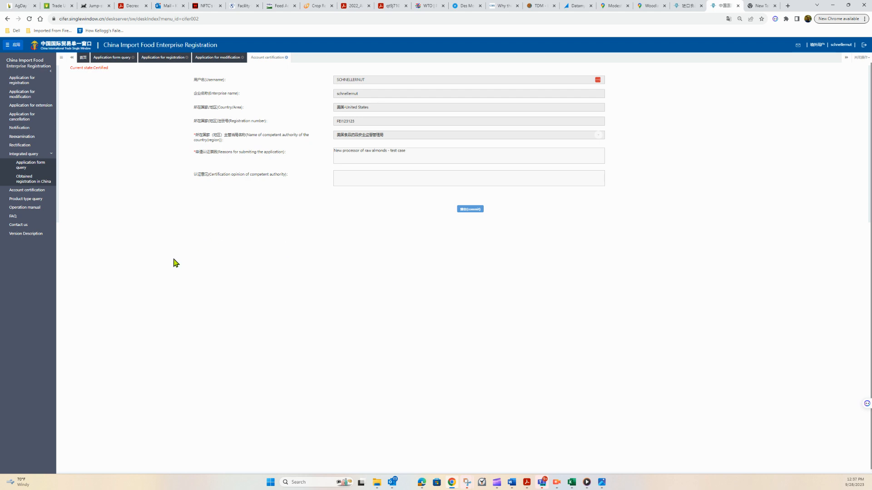
left_click(21, 94)
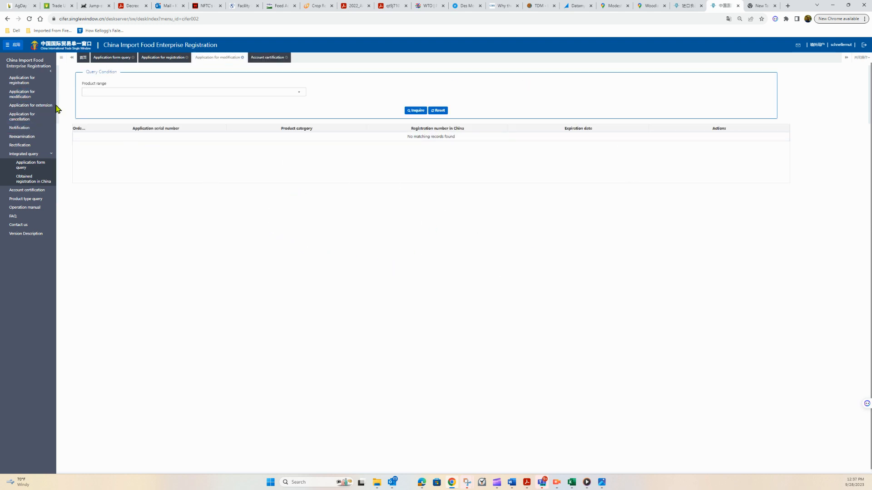
Open the registration application for Nuts and seeds under the categories recommended by the competent authorities.
left_click(23, 82)
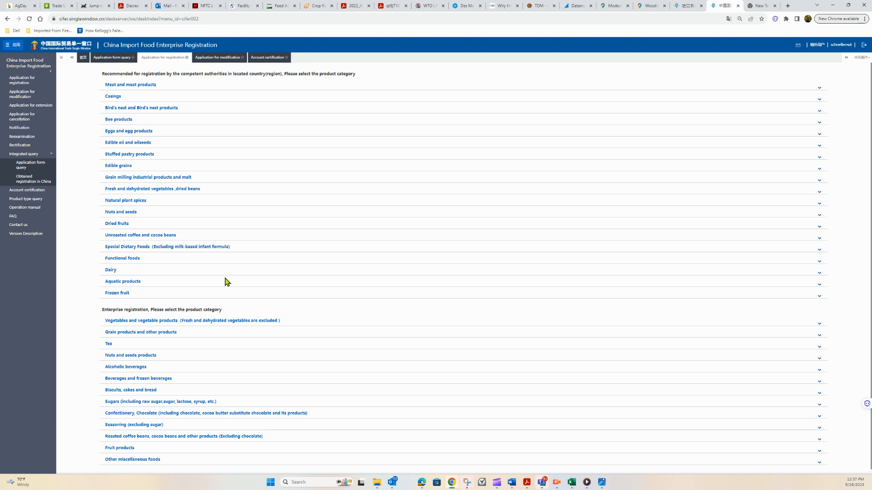
left_click(130, 212)
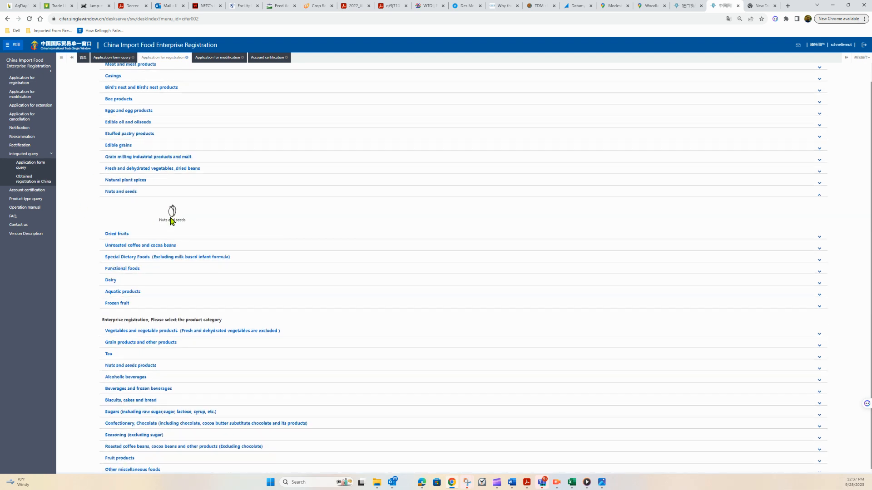
left_click(172, 214)
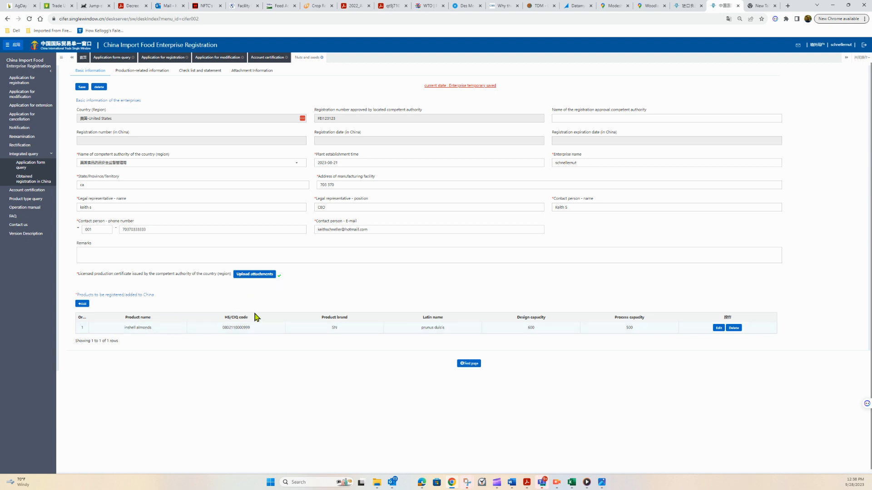
left_click(82, 304)
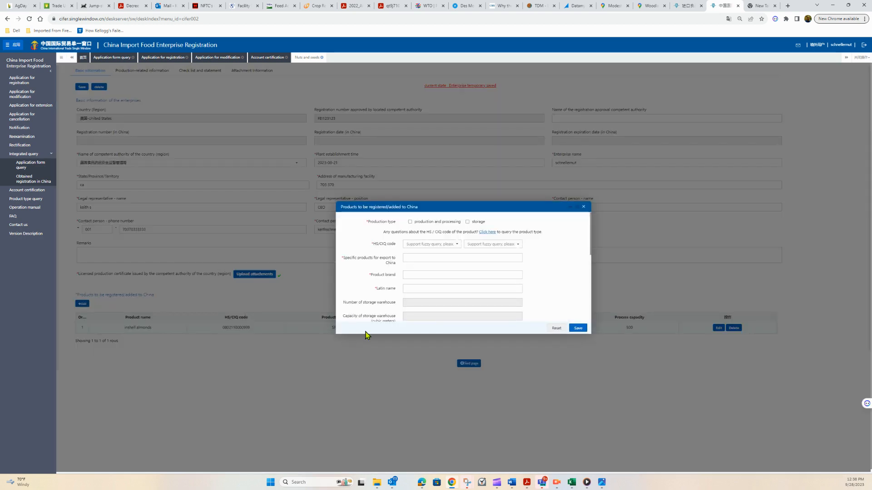
left_click(410, 222)
left_click(458, 244)
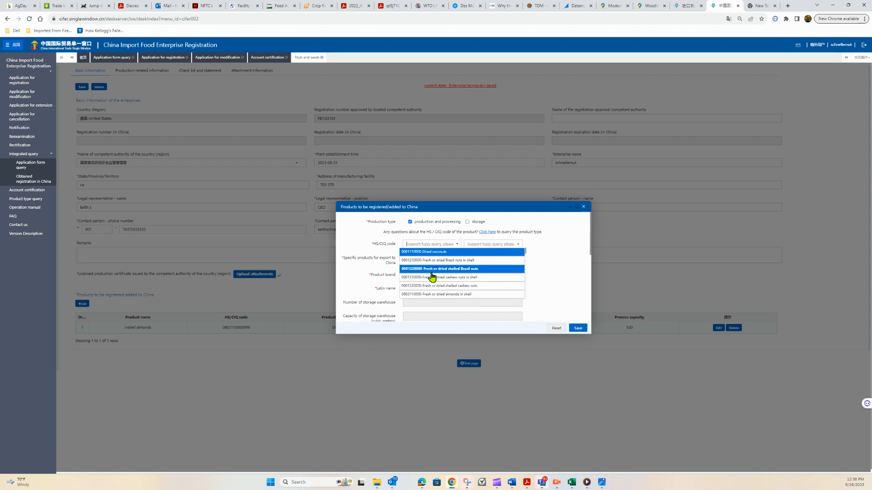
scroll(421, 295, "down", 1)
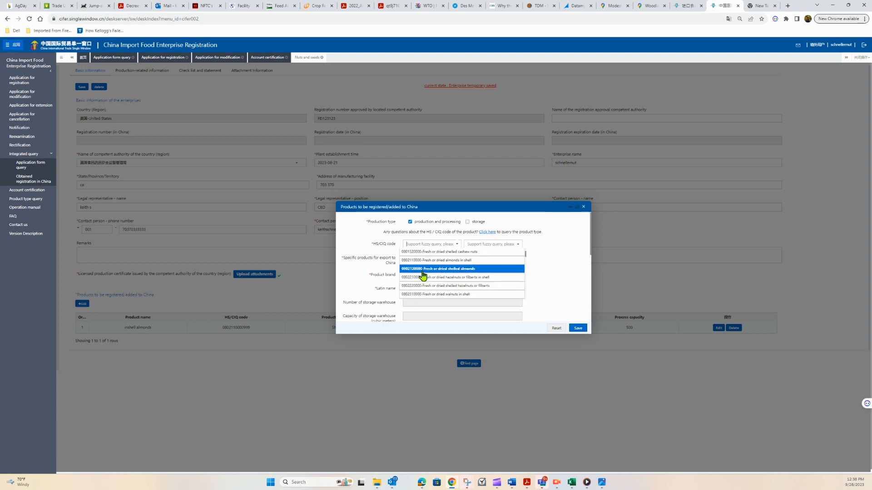
left_click(421, 269)
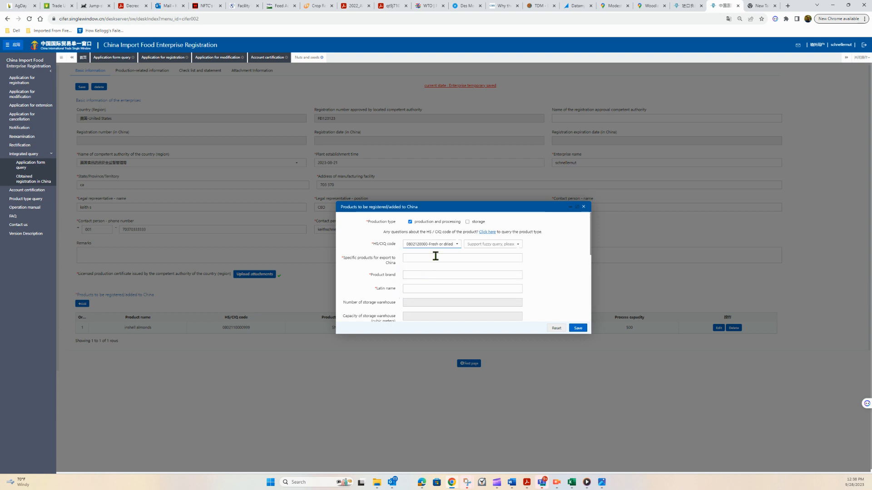
left_click(518, 244)
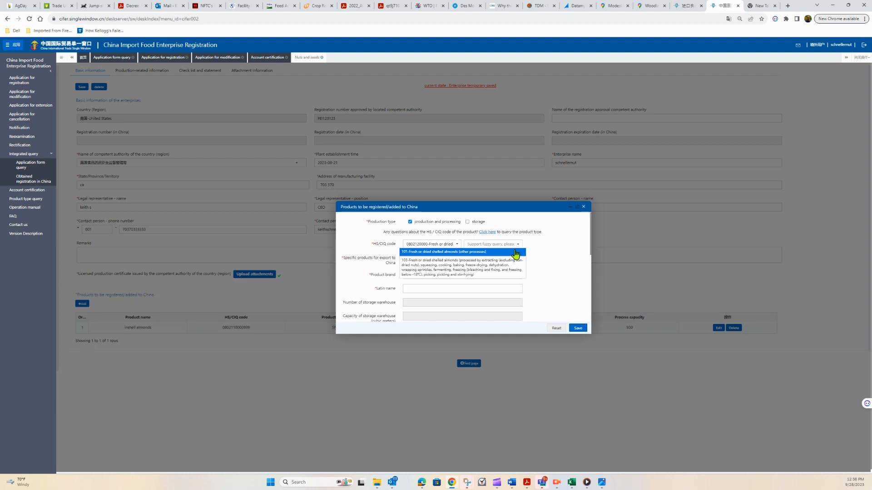
left_click(475, 253)
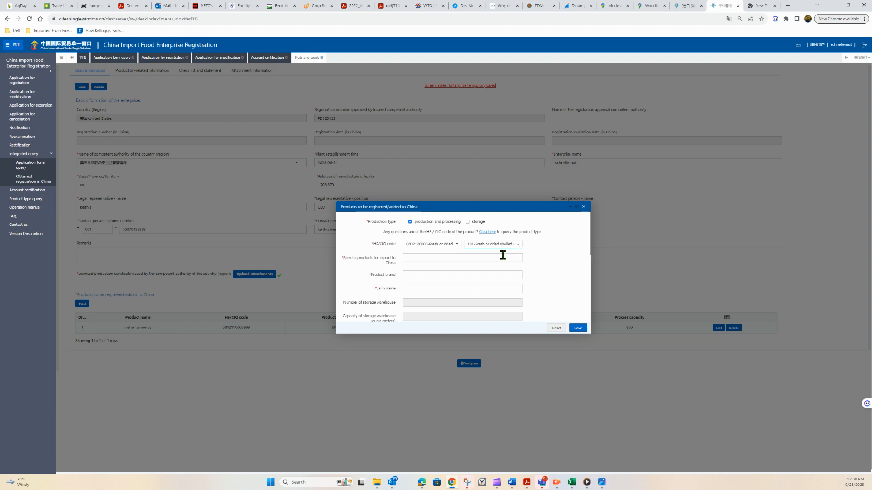
Enter the export product "shelled almonds", the brand "schneller nuts" and the Latin name "prunus dulci".
left_click(502, 257)
type("shelled almonds")
key("Tab")
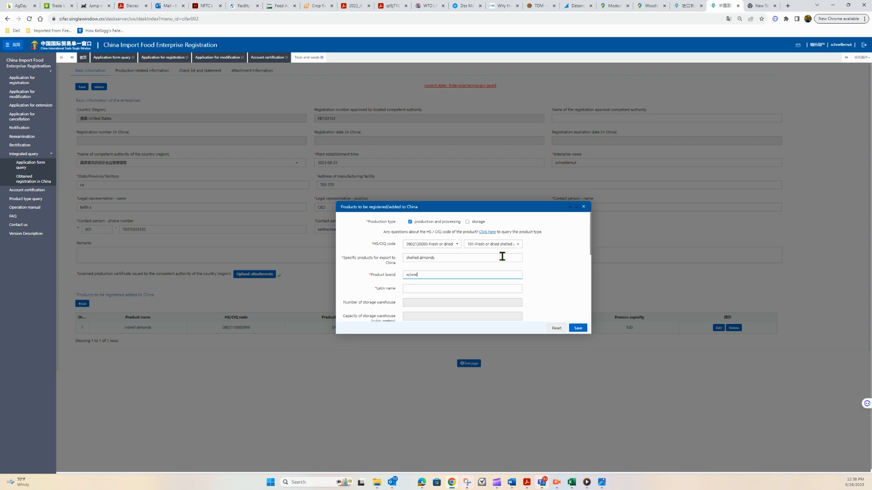
type("schneller nuts")
key("Tab")
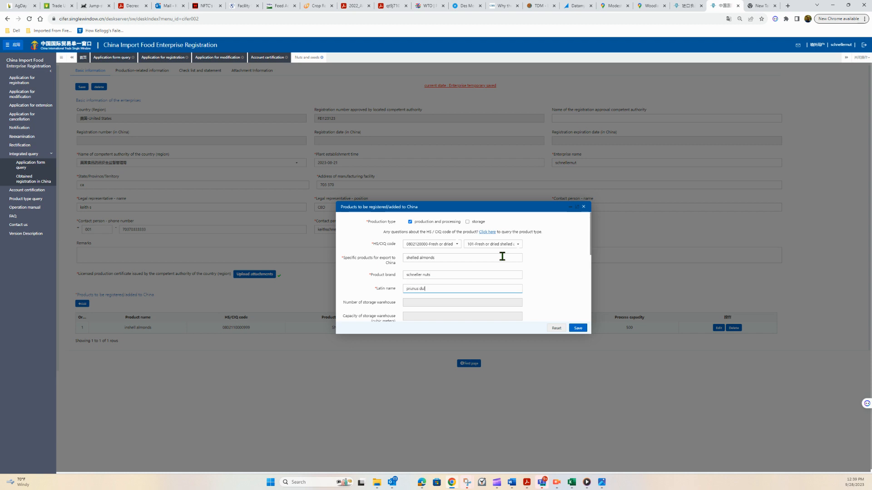
Set the designed capacity to 12000 and actual capacity to 10000 tons/year, with processing methods "cleaning shelling sorting packaging".
scroll(502, 257, "down", 3)
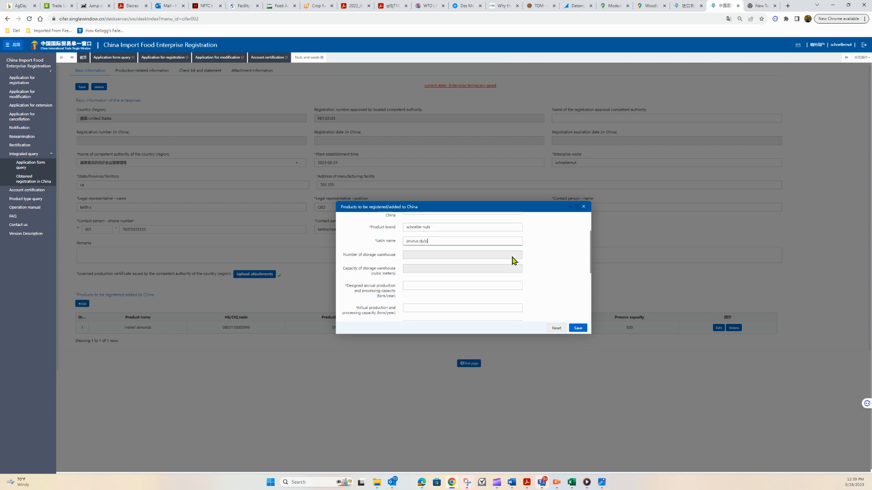
left_click(463, 232)
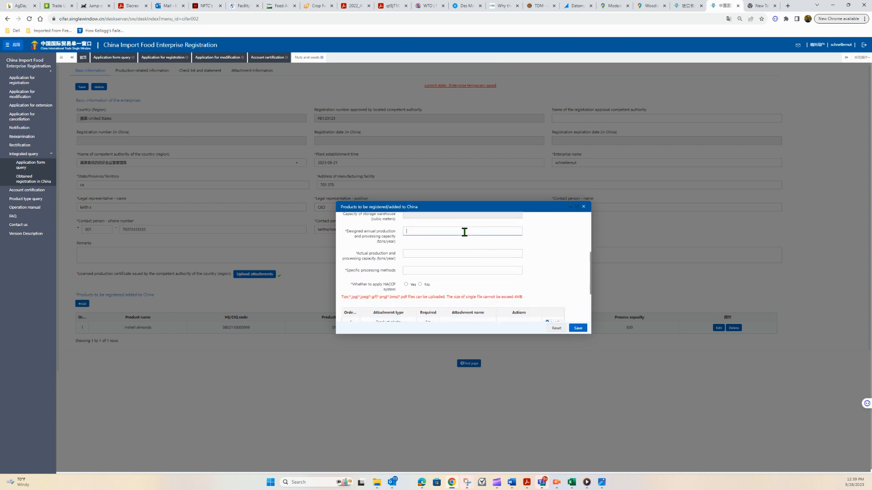
type("12000")
key("Tab")
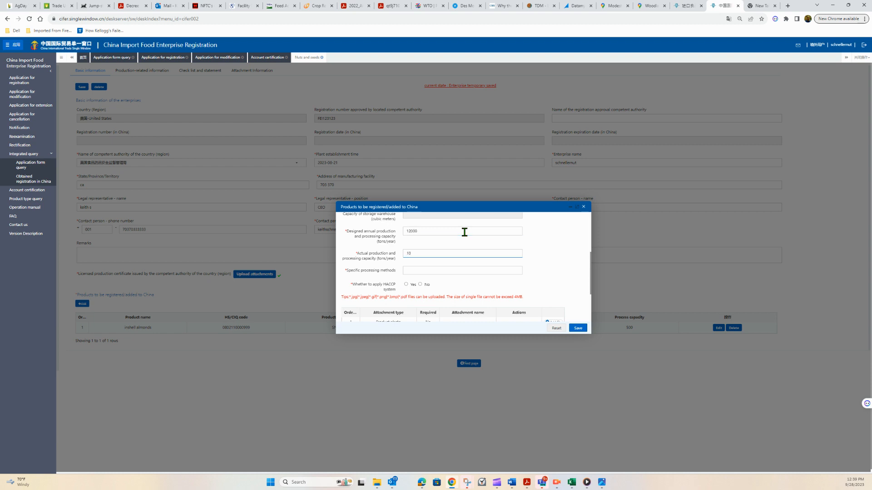
type("10000")
left_click(465, 268)
Set the HACCP system application to No for the product and check which attachments are required.
scroll(556, 272, "down", 1)
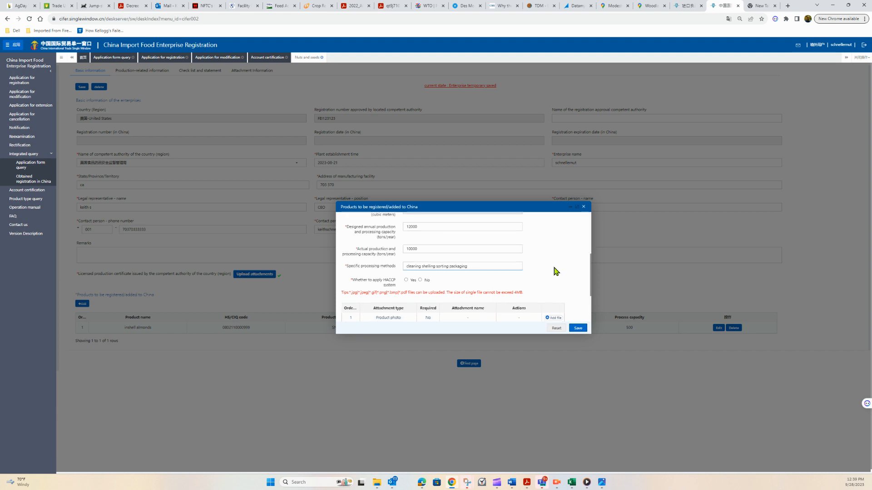
scroll(556, 271, "down", 3)
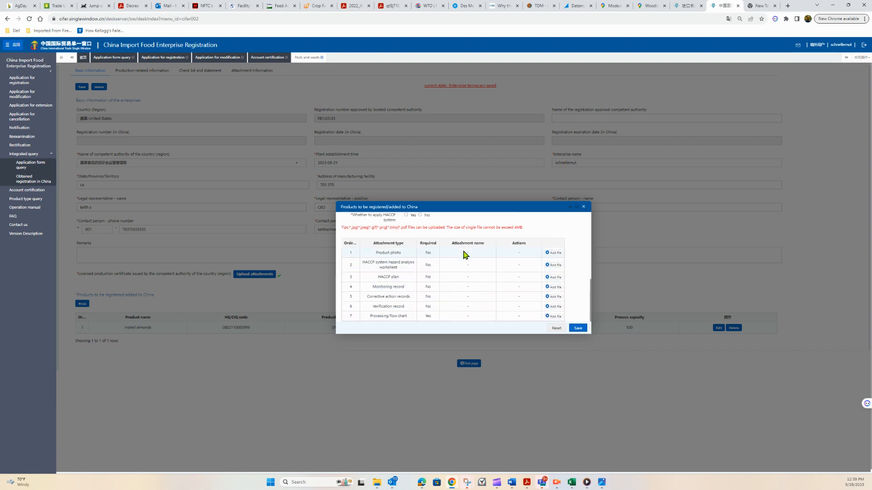
scroll(465, 254, "up", 5)
scroll(401, 298, "down", 2)
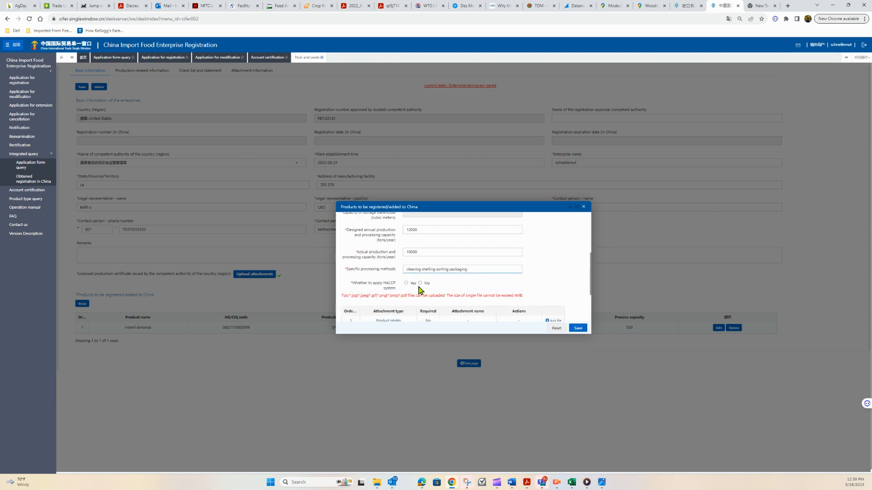
left_click(420, 283)
scroll(494, 274, "down", 1)
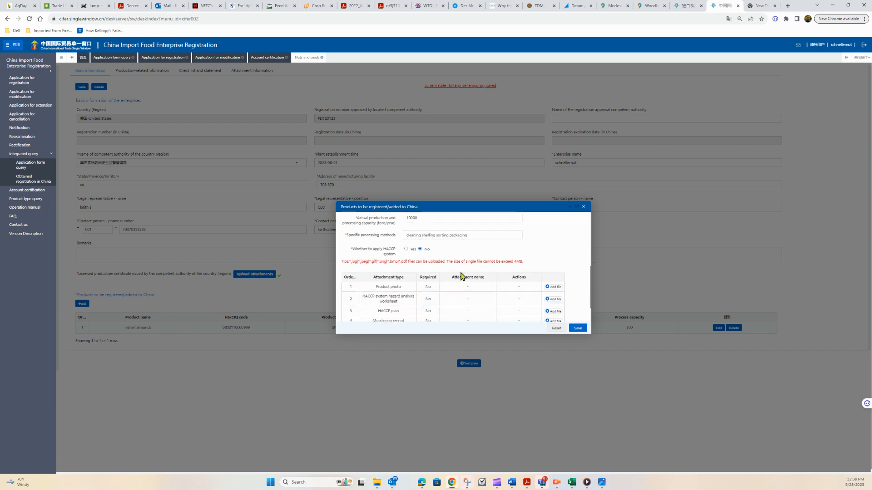
scroll(461, 274, "down", 1)
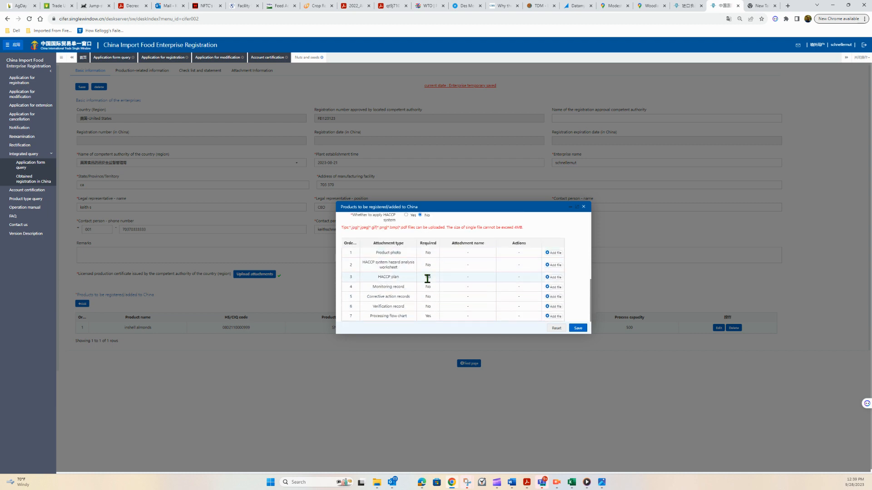
Set the HACCP system application to Yes to compare the required attachments, and set it back to No.
scroll(459, 288, "up", 1)
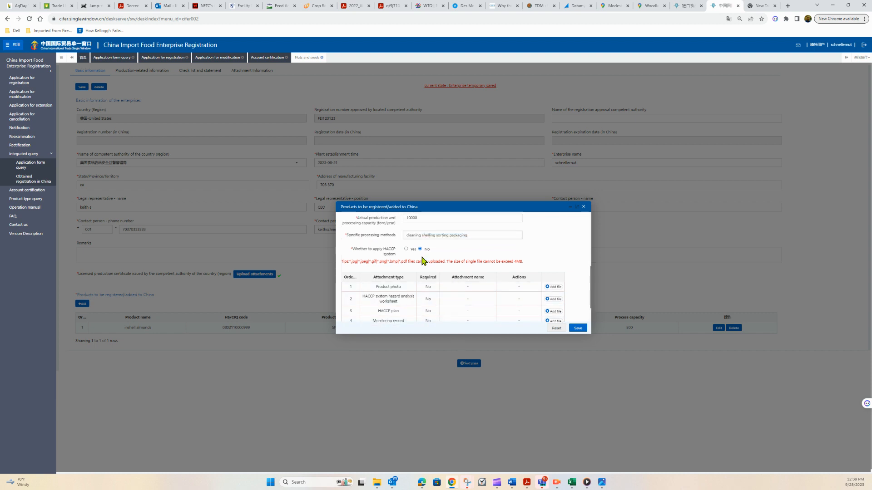
left_click(406, 249)
scroll(458, 285, "down", 1)
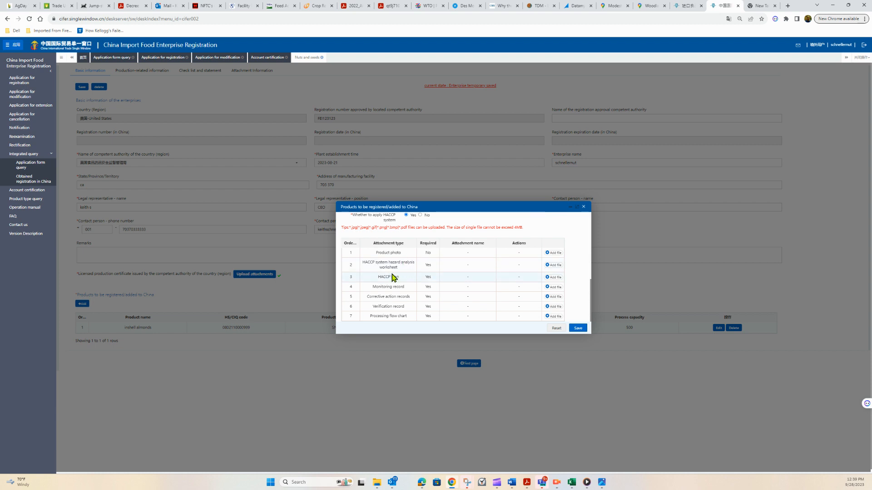
scroll(395, 285, "down", 1)
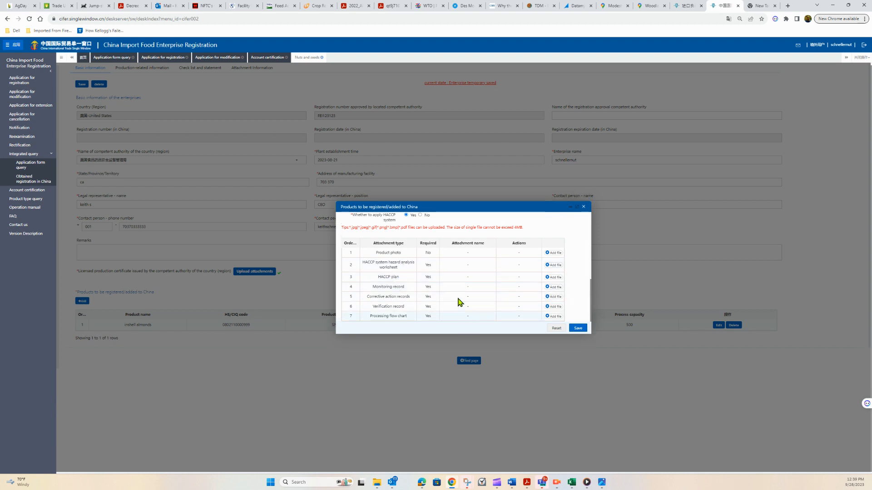
scroll(456, 284, "up", 2)
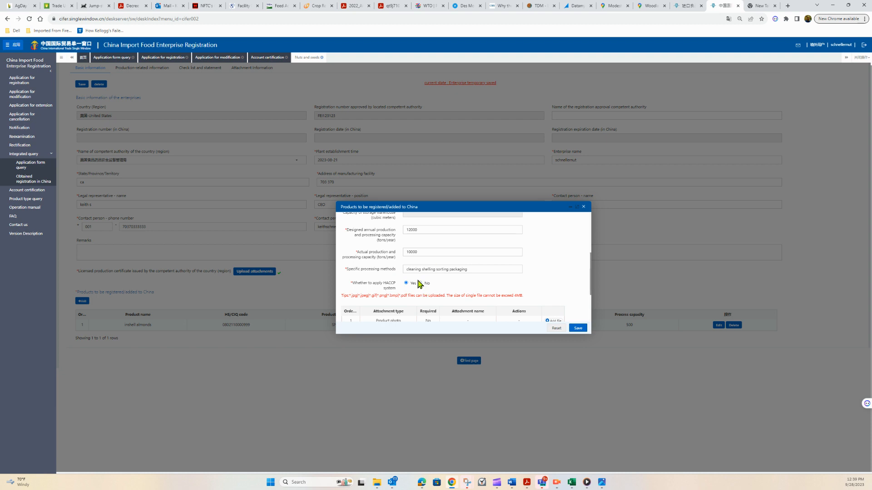
left_click(420, 283)
Attach the "Flow Chart (Shelled Almonds)" PDF as the processing flow chart and save the product entry.
scroll(445, 284, "down", 2)
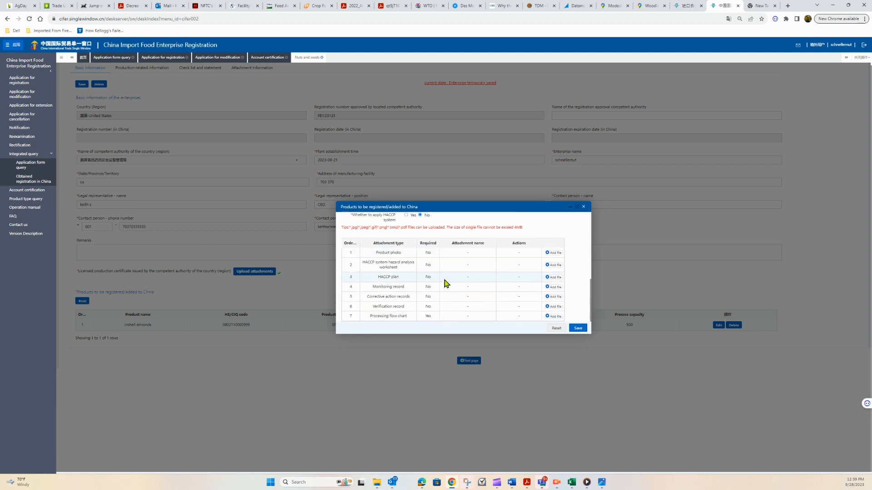
left_click(554, 316)
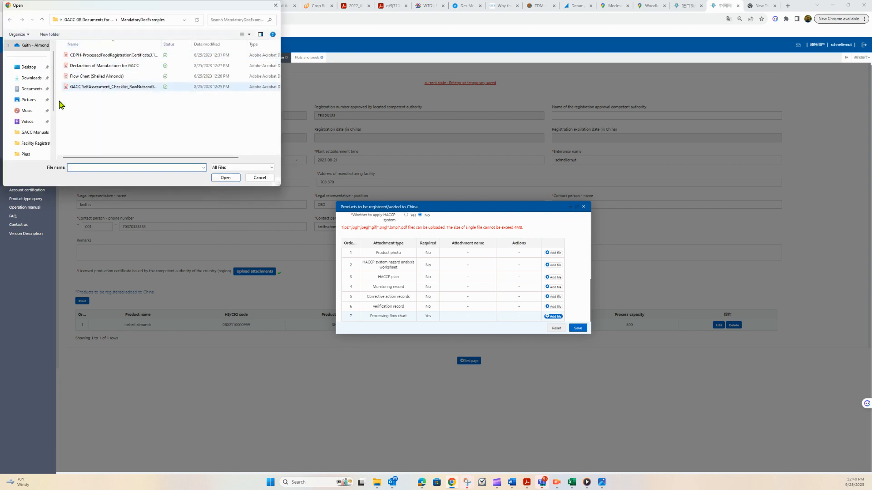
double_click(102, 77)
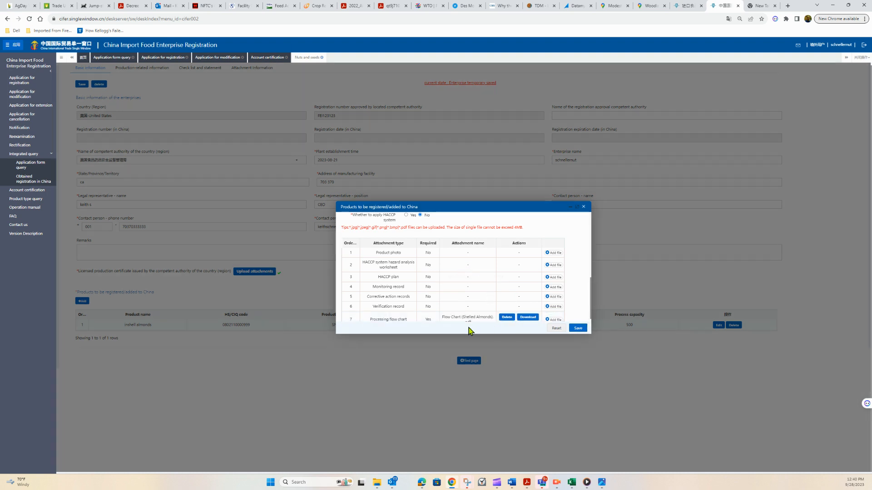
scroll(480, 314, "down", 1)
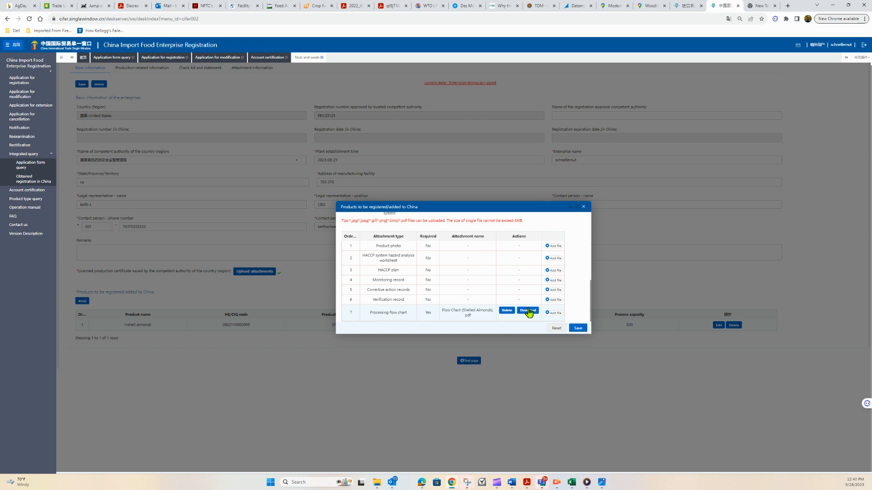
left_click(577, 330)
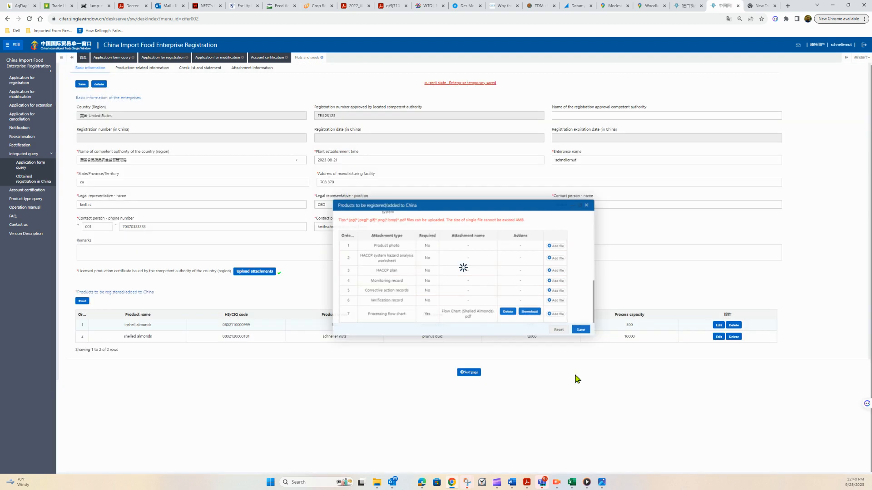
In the production-related information, start a raw material entry for product shelled almonds, named "shelled almonds" with type Non-GMO.
left_click(472, 373)
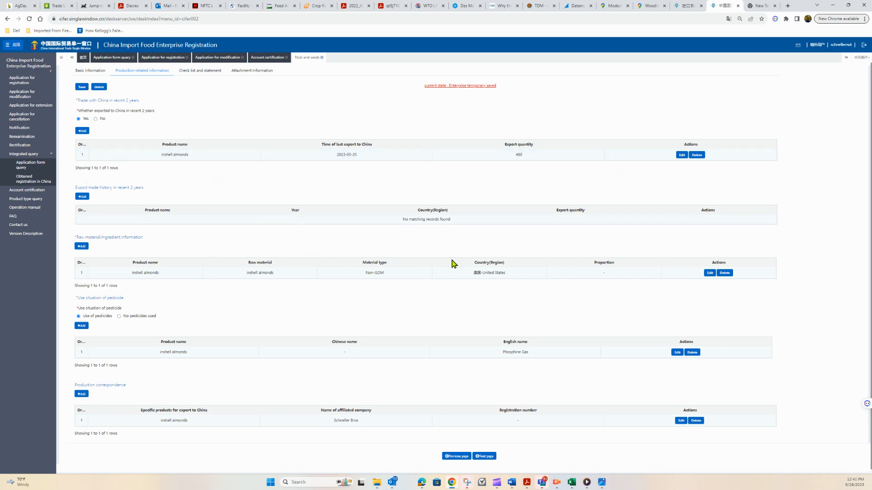
left_click(82, 247)
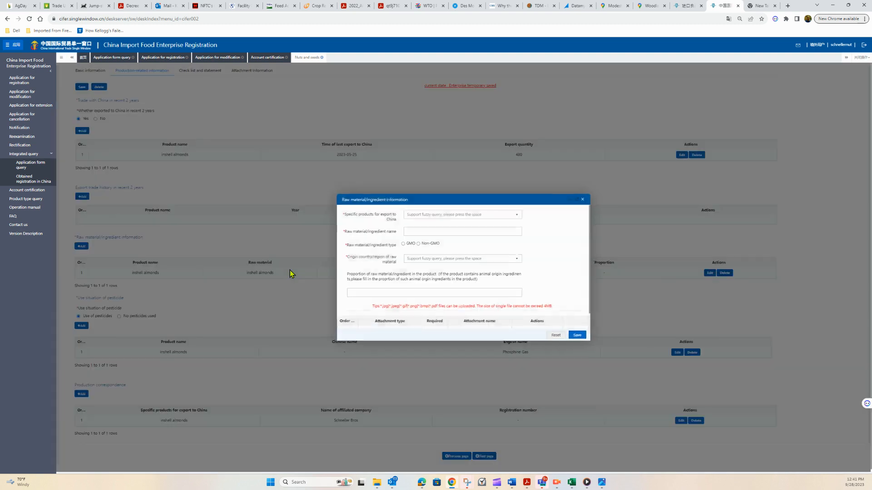
left_click(516, 215)
left_click(494, 231)
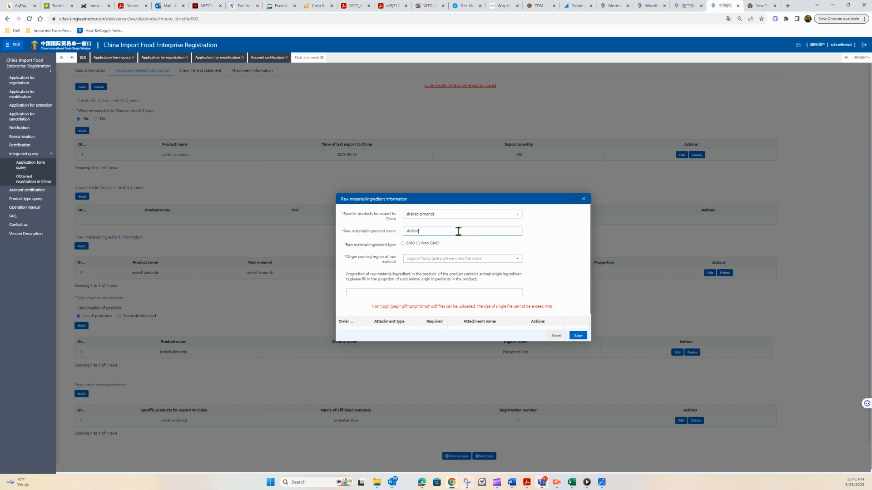
left_click(418, 243)
Set the raw material's origin country to United States and save the raw material entry.
left_click(464, 262)
type("u")
key("BackSpace")
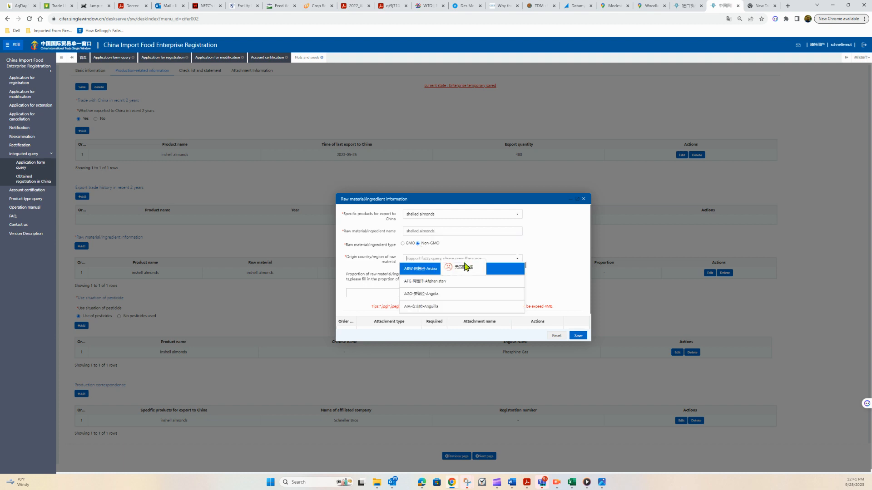
type("usa")
key("Return")
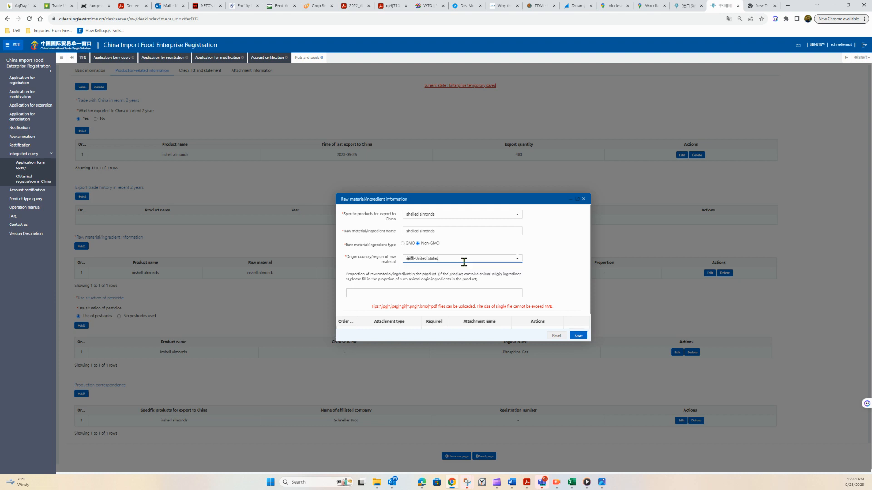
scroll(450, 291, "down", 1)
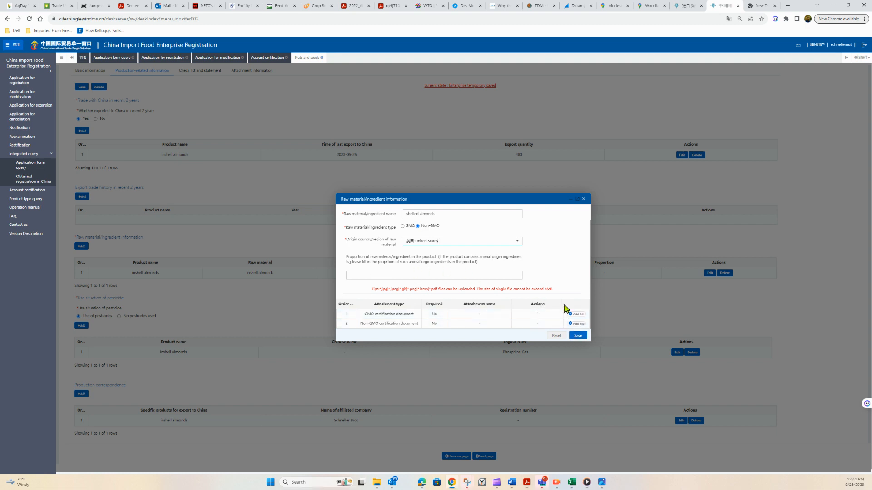
left_click(578, 335)
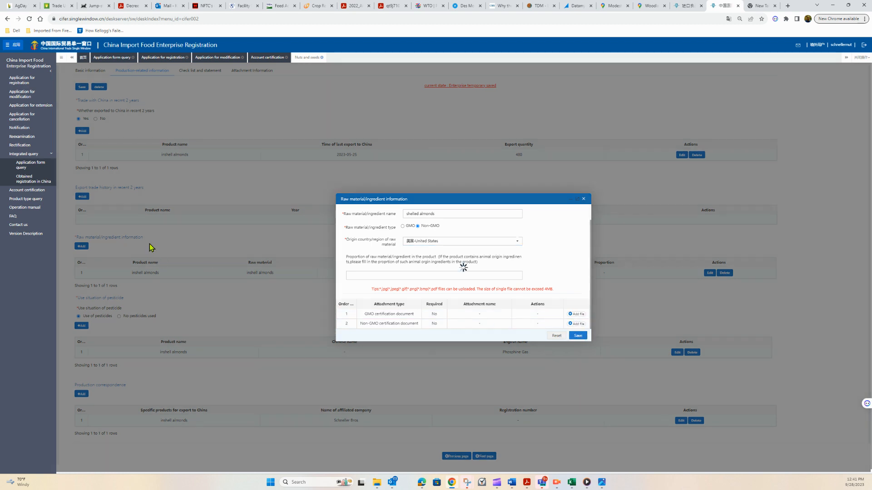